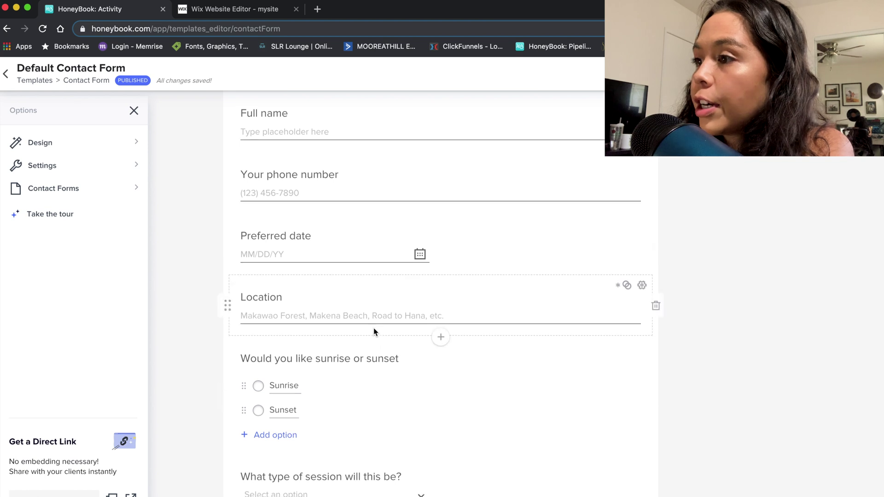
scroll(373, 331, down, 5)
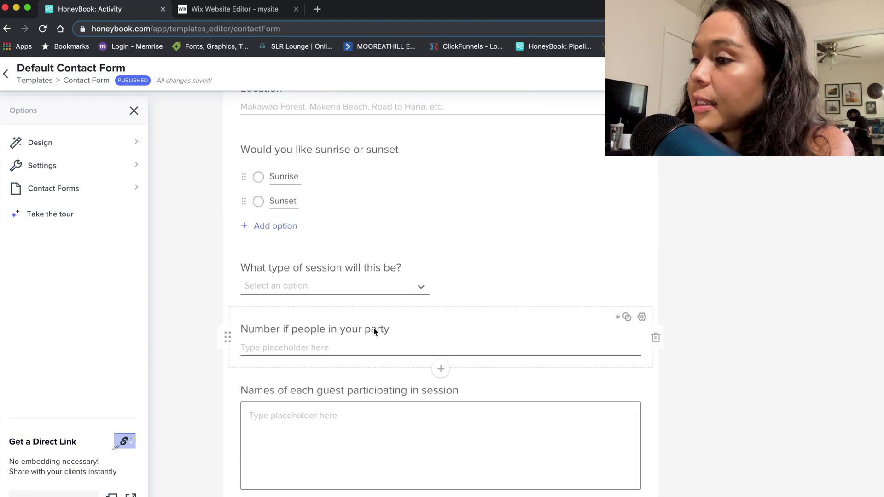
Scroll through the contact form and edit the Email address field's label.
scroll(373, 331, up, 1)
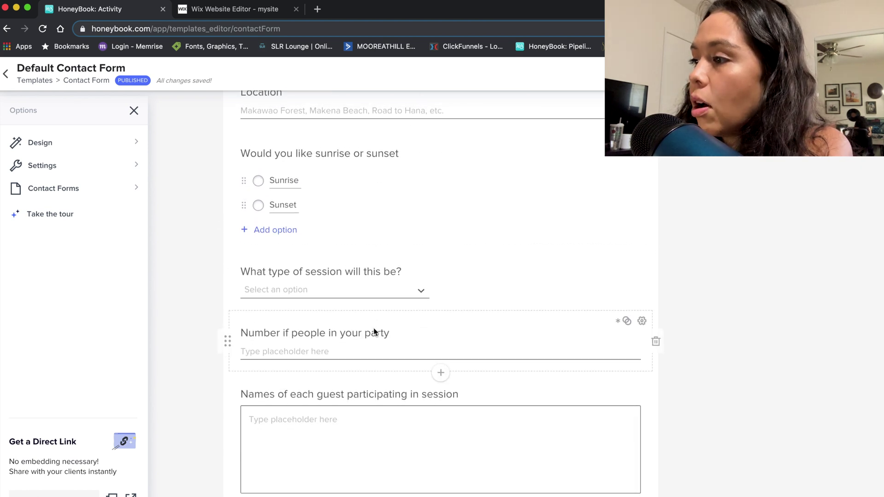
scroll(374, 328, down, 6)
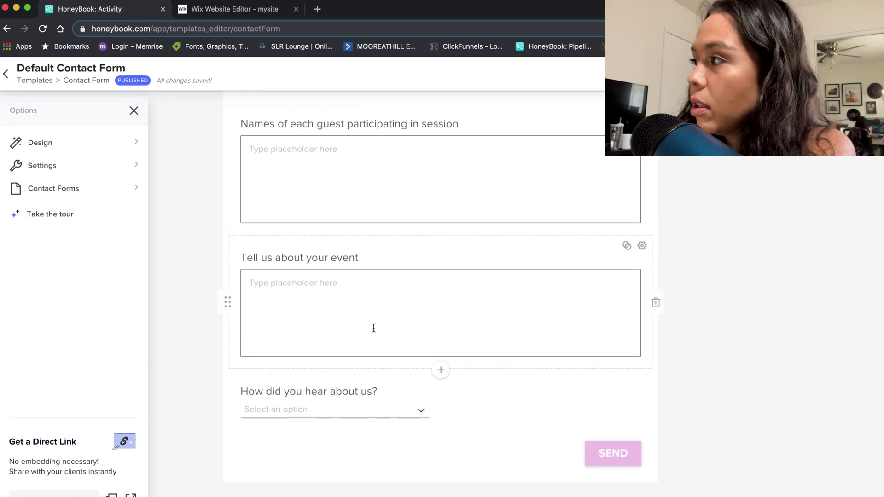
scroll(374, 327, up, 12)
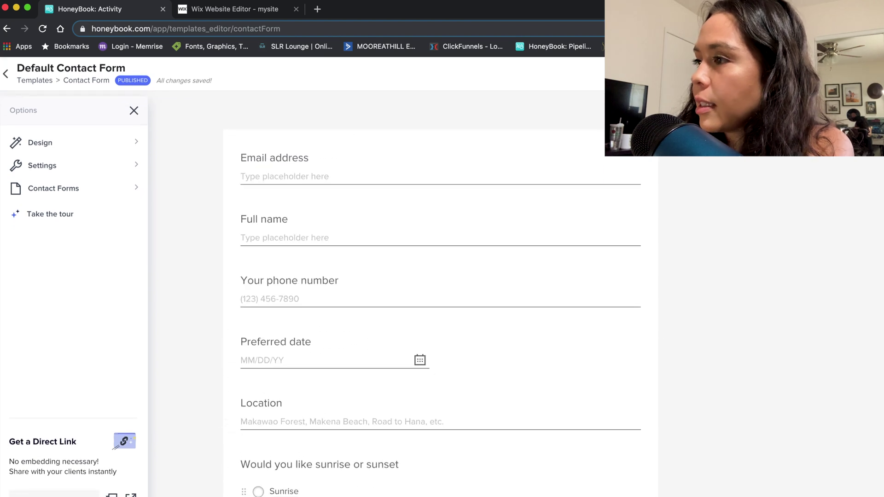
click(273, 170)
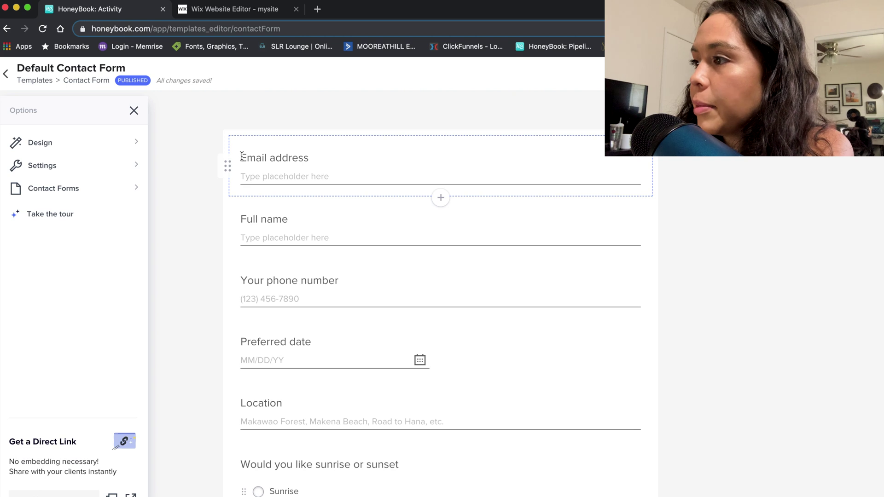
drag(244, 157, 348, 159)
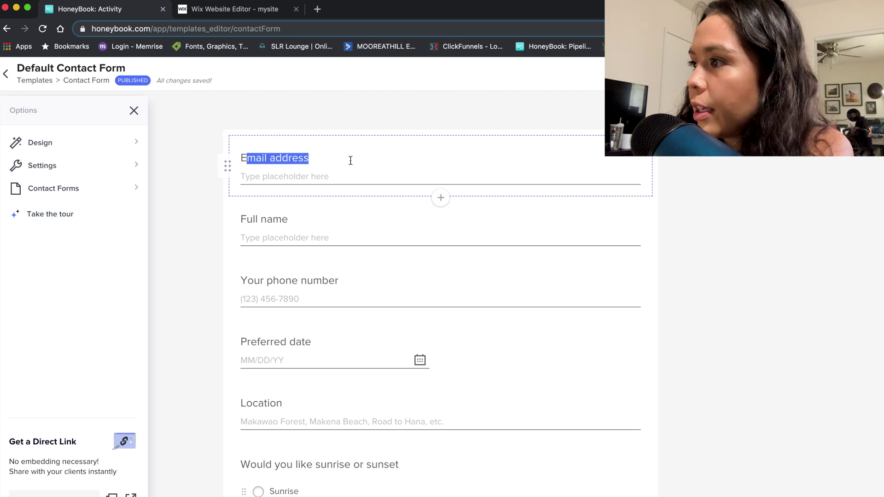
click(326, 163)
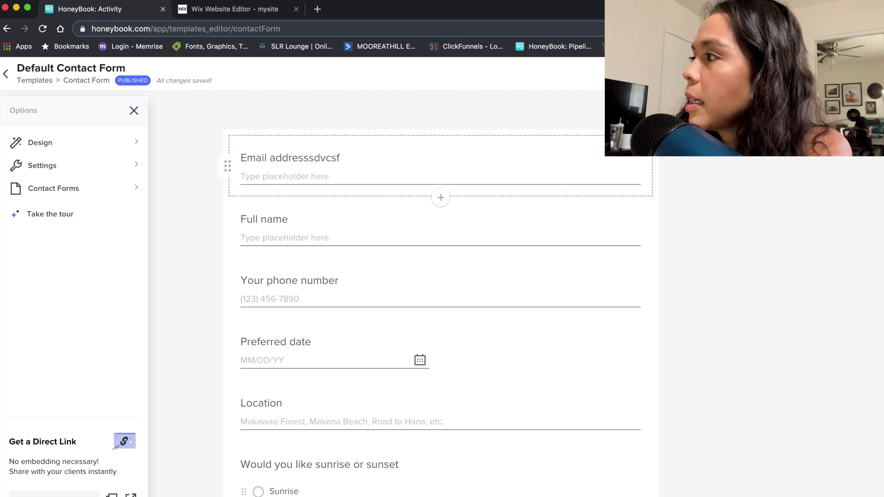
click(715, 192)
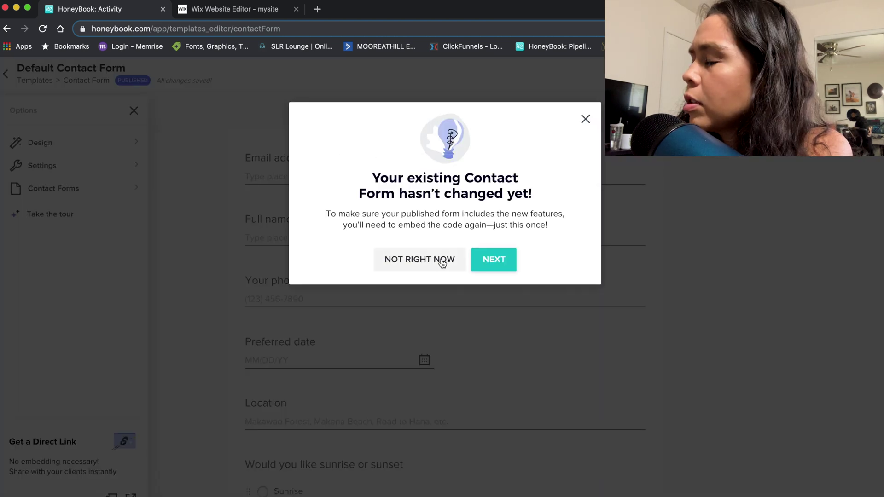
Copy the form's updated embed code and switch to the Wix Website Editor.
drag(391, 216, 489, 239)
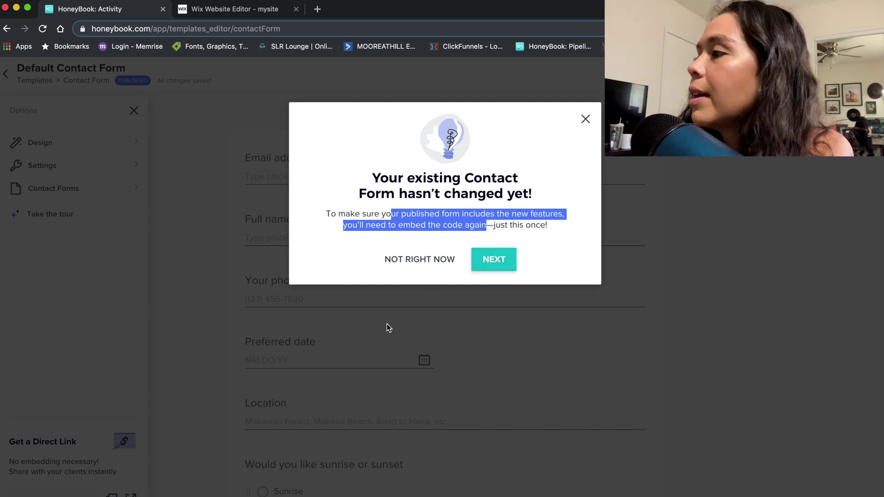
click(507, 259)
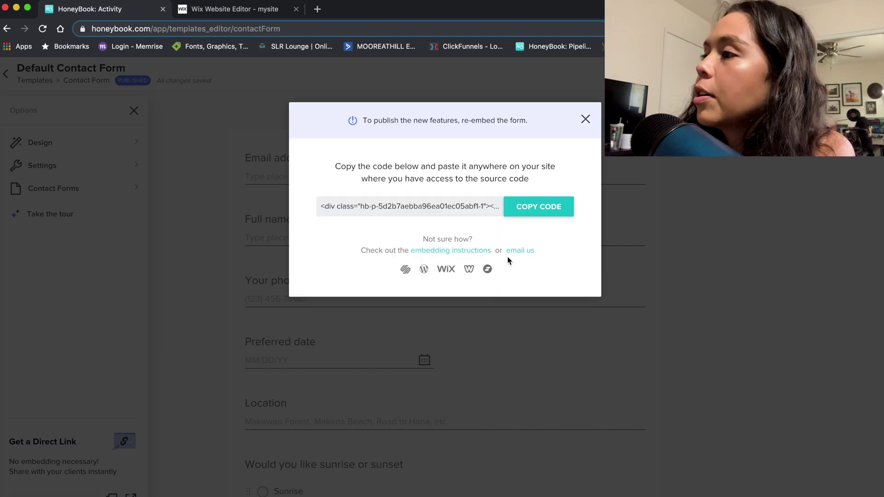
click(530, 211)
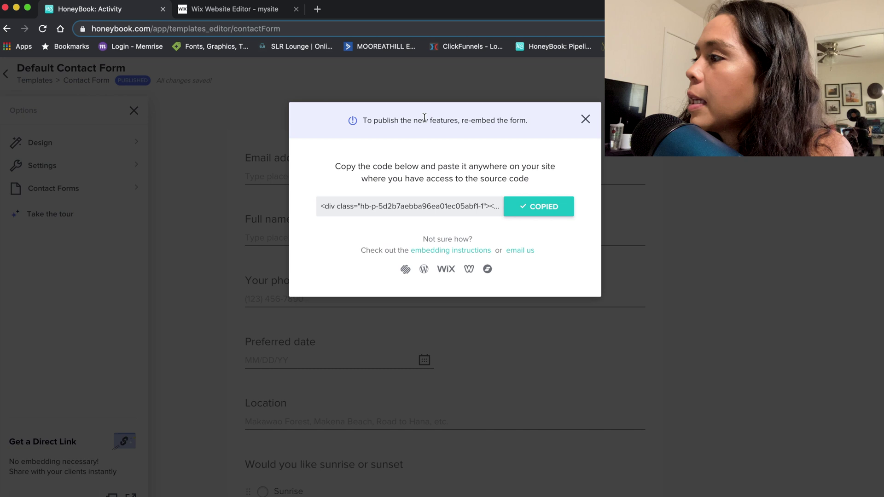
click(232, 10)
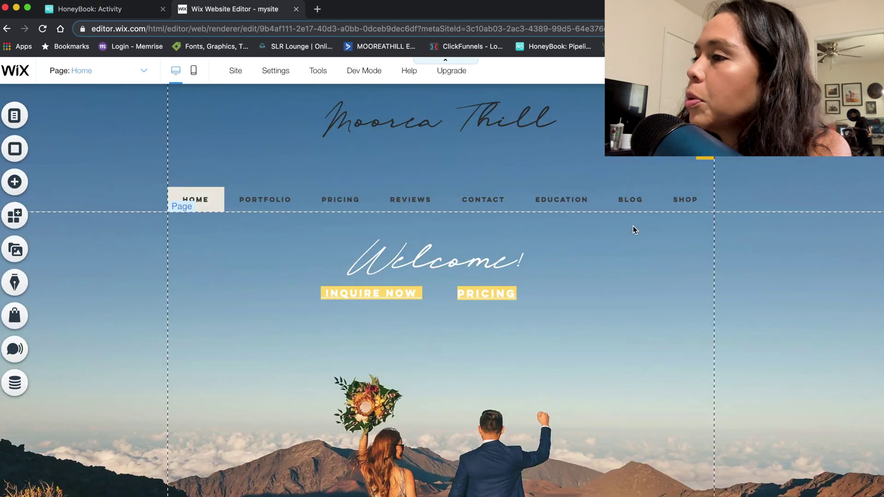
Go to the Photography Sessions page and delete its old embedded HTML contact form.
click(118, 73)
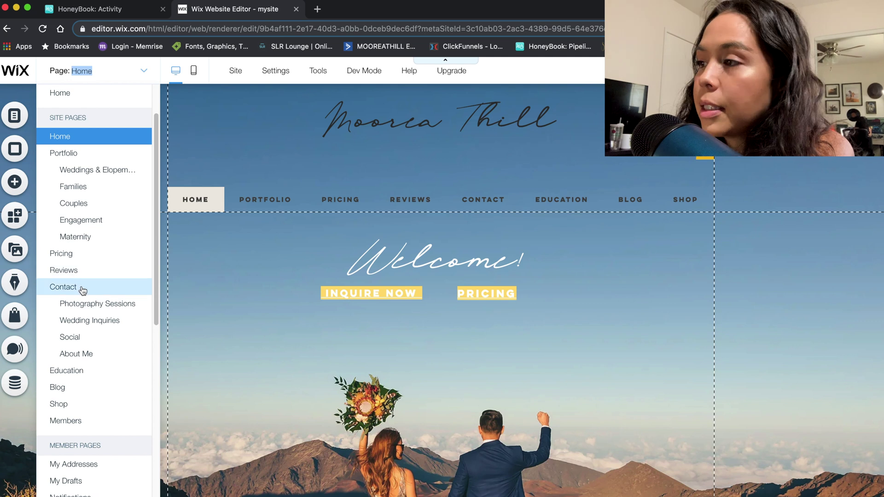
click(81, 304)
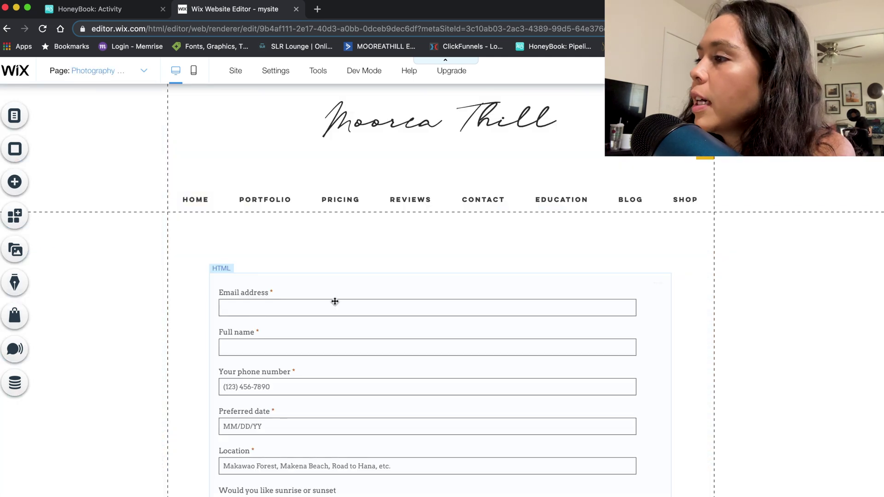
scroll(335, 301, down, 5)
click(403, 300)
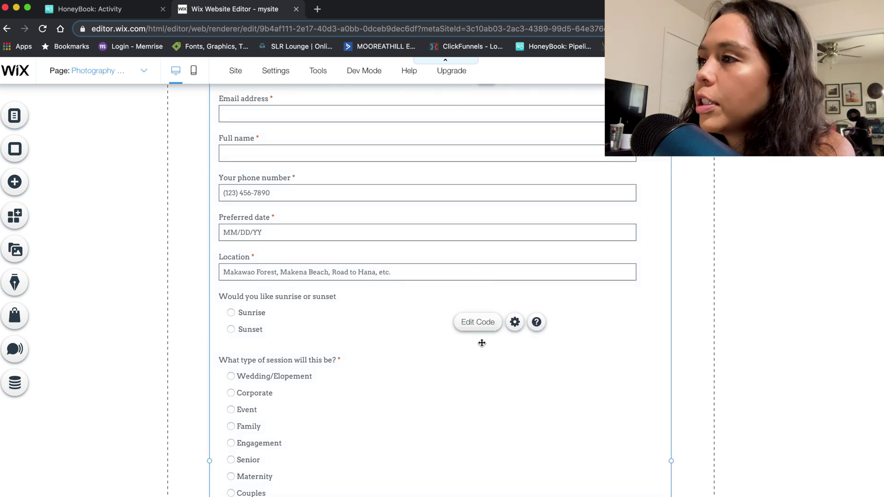
scroll(391, 253, up, 3)
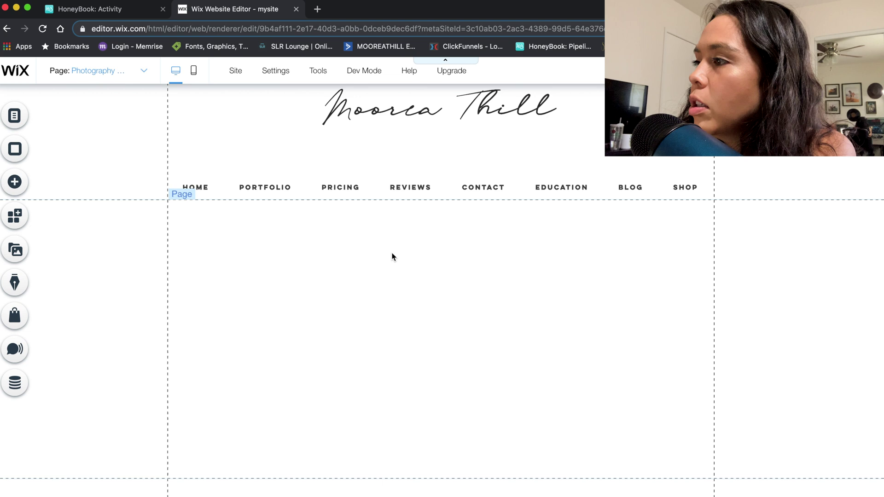
Add an HTML iframe embed and apply the pasted HoneyBook form code in it.
click(386, 256)
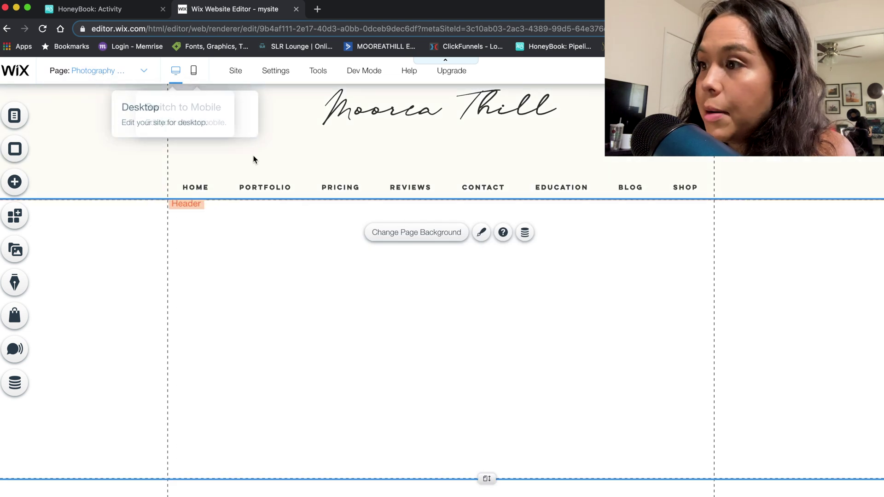
click(17, 185)
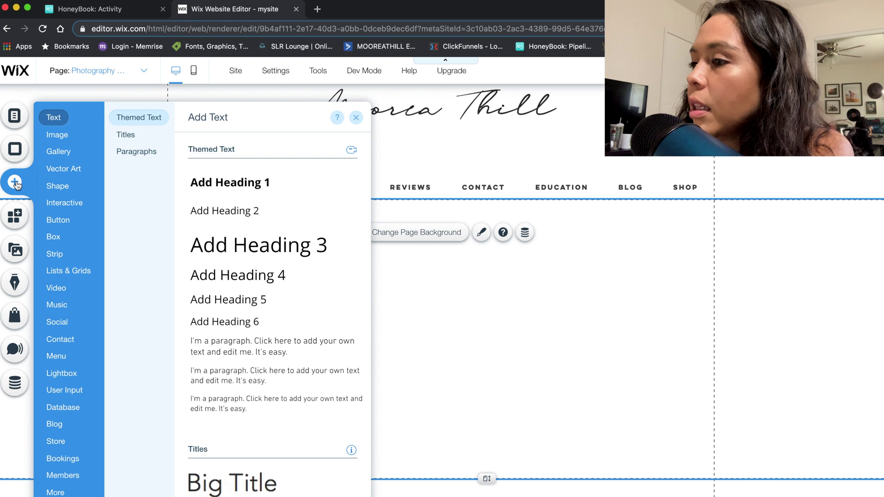
click(71, 492)
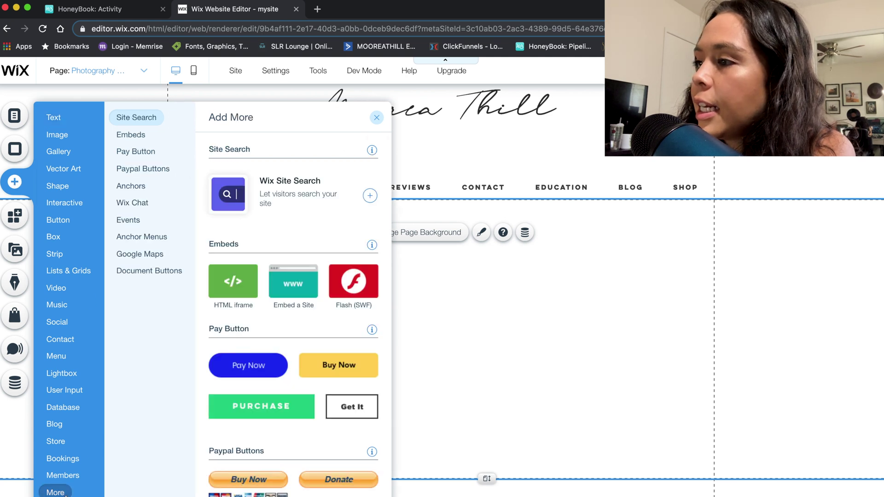
click(234, 281)
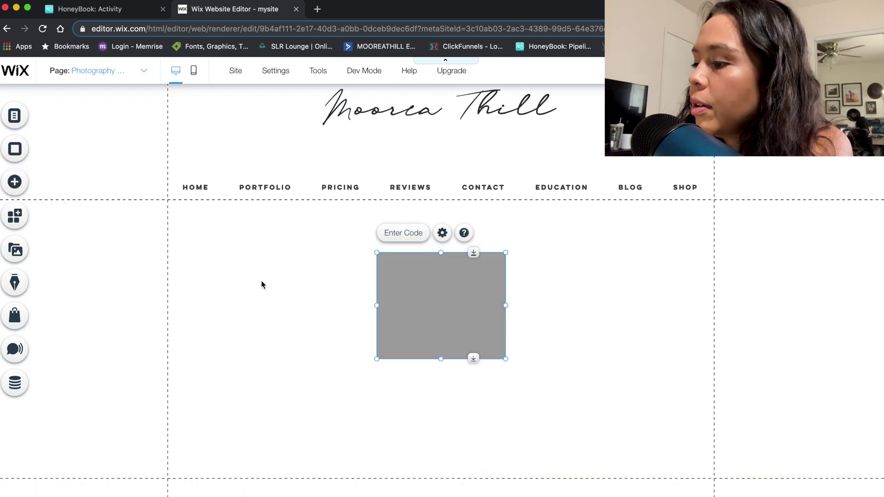
click(442, 232)
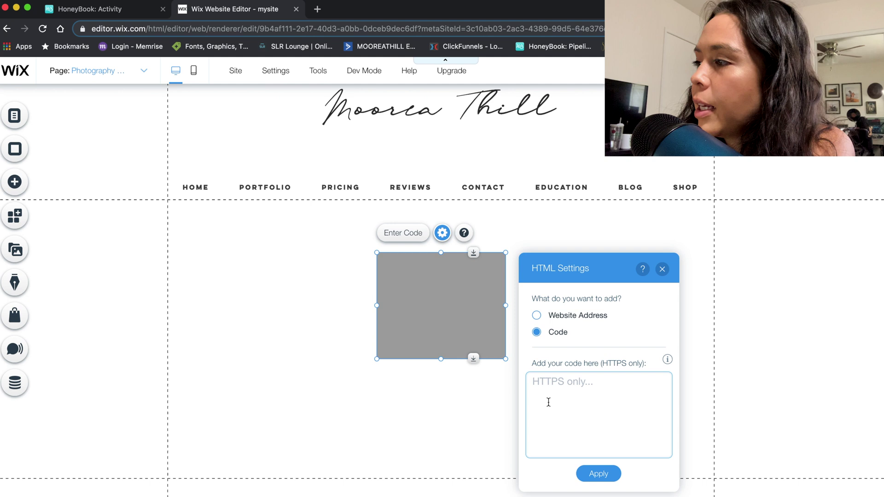
key(super+v)
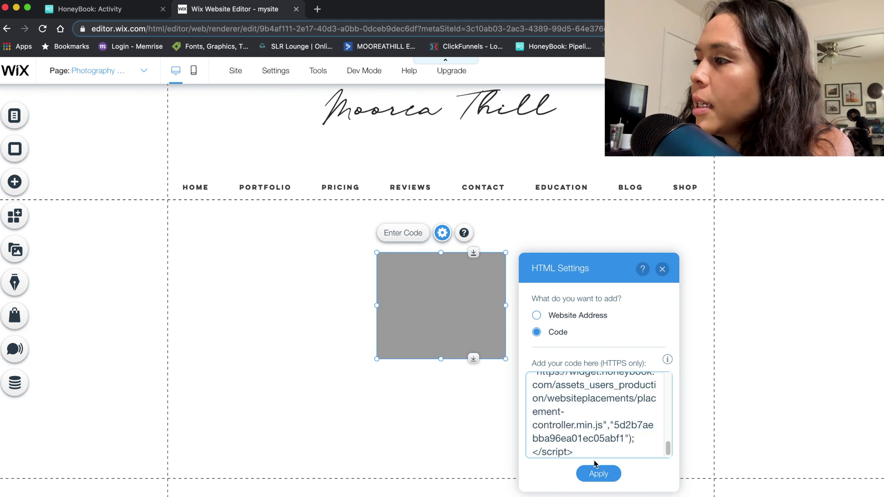
click(601, 474)
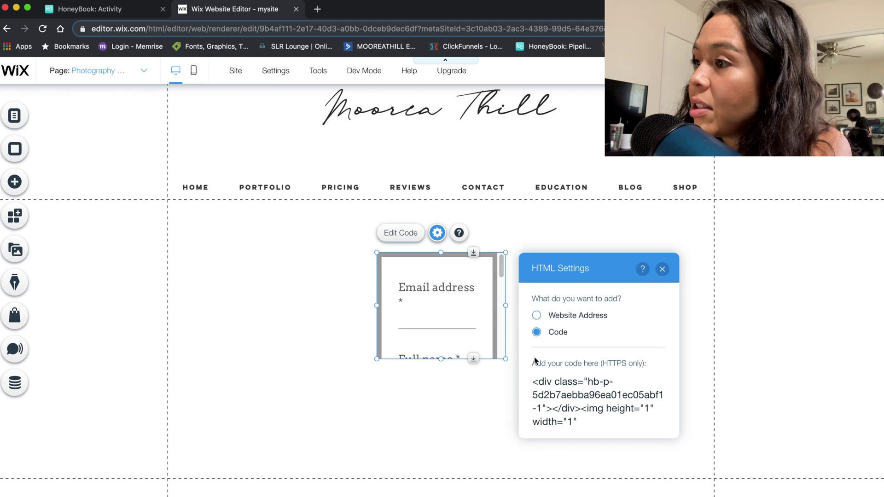
Move the form embed up toward the menu and widen it across the page.
drag(432, 313, 273, 280)
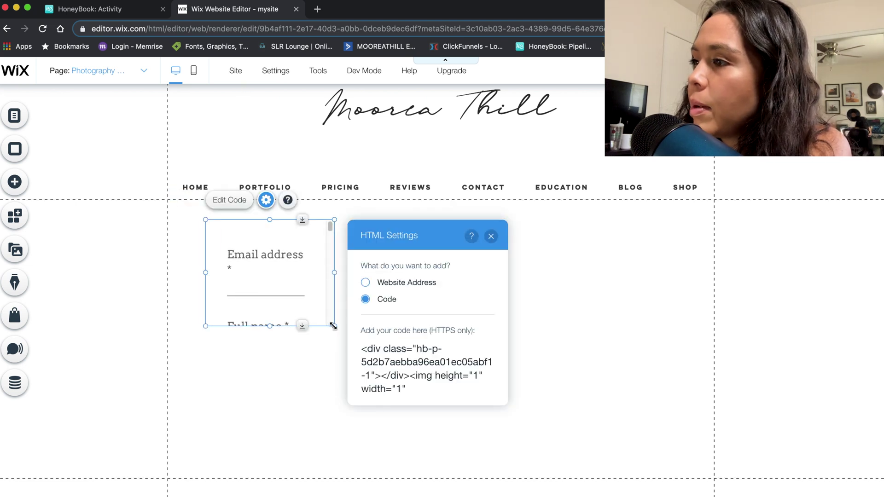
drag(367, 346, 706, 482)
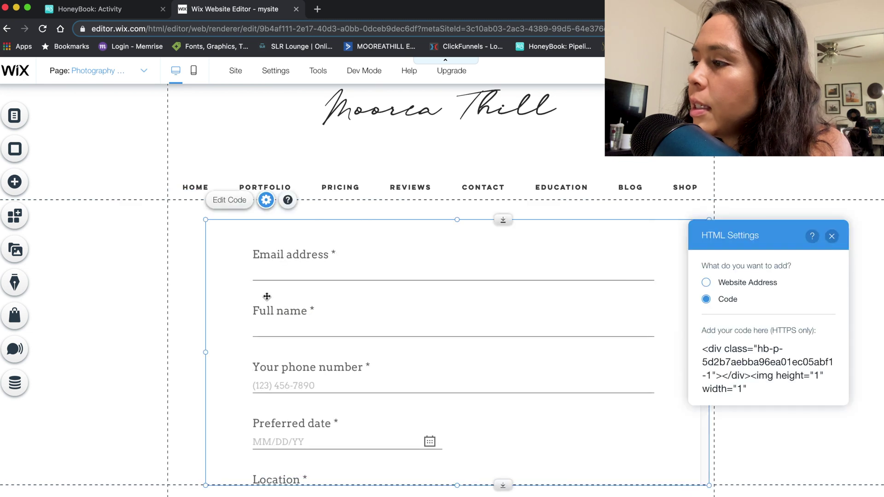
drag(237, 292, 239, 295)
Stretch the embed taller until the whole form through the SEND button shows.
scroll(240, 295, down, 3)
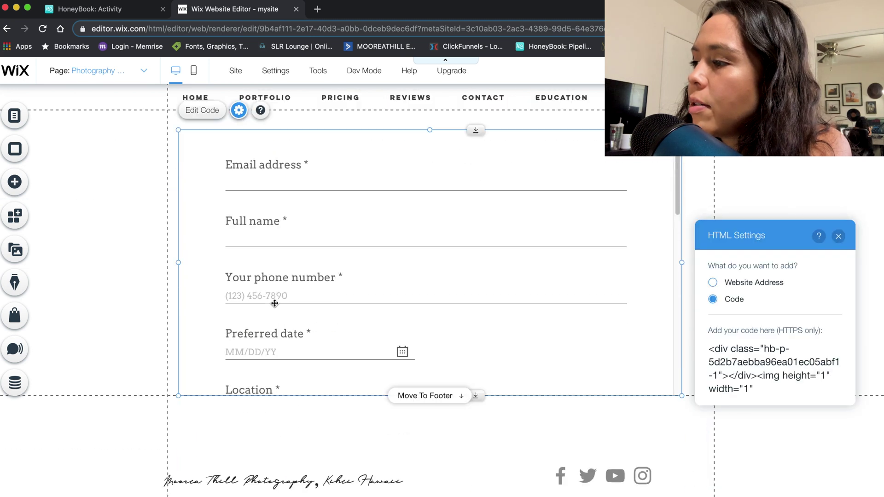
drag(475, 376, 467, 479)
scroll(469, 375, down, 3)
drag(475, 375, 476, 415)
scroll(476, 493, down, 3)
drag(475, 378, 476, 477)
scroll(486, 372, down, 3)
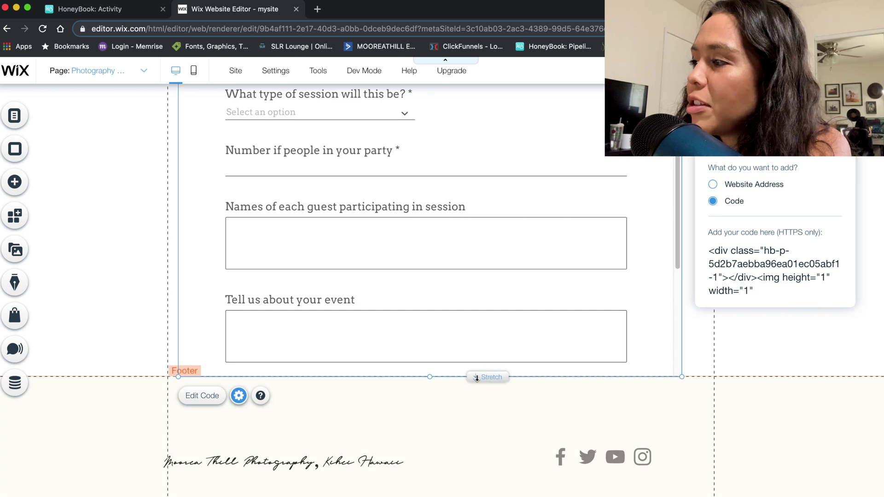
drag(476, 376, 477, 479)
scroll(482, 363, down, 2)
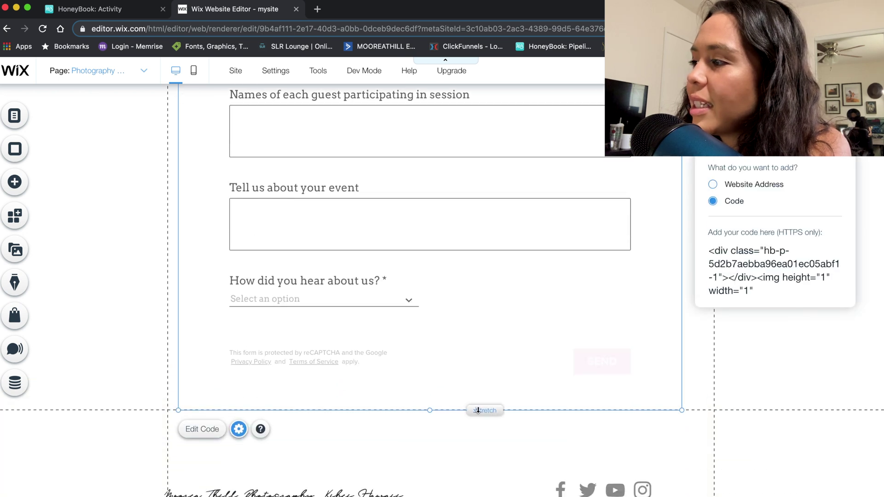
drag(475, 409, 481, 489)
Nudge the embed slightly down and right so it sits below the navigation menu.
click(741, 430)
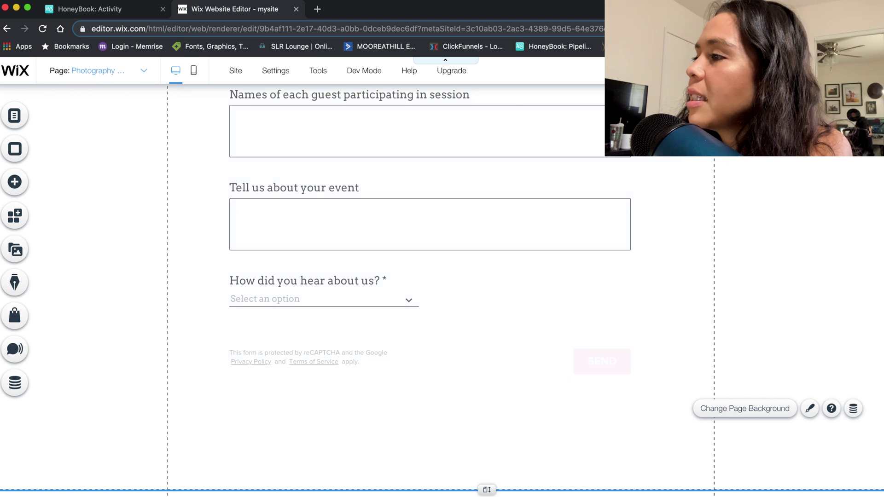
scroll(554, 182, up, 10)
click(408, 267)
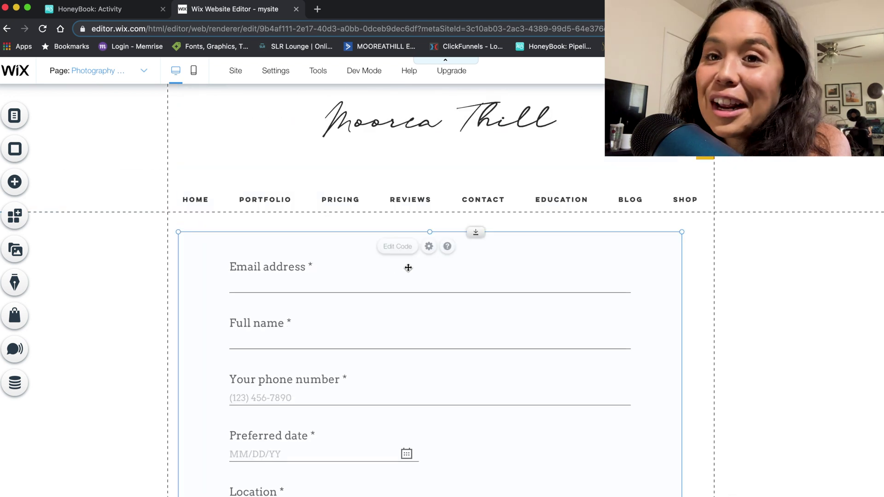
drag(409, 267, 419, 294)
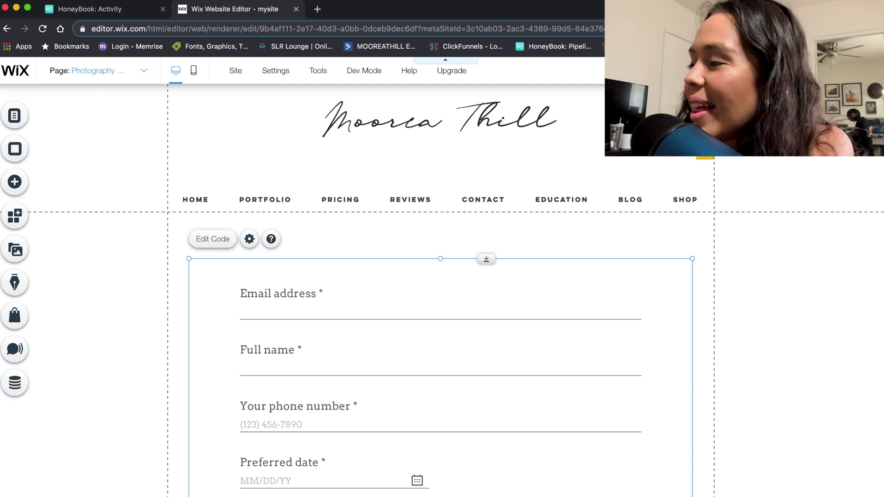
Back in HoneyBook, close the embed code window and return to the form's main options list.
click(106, 9)
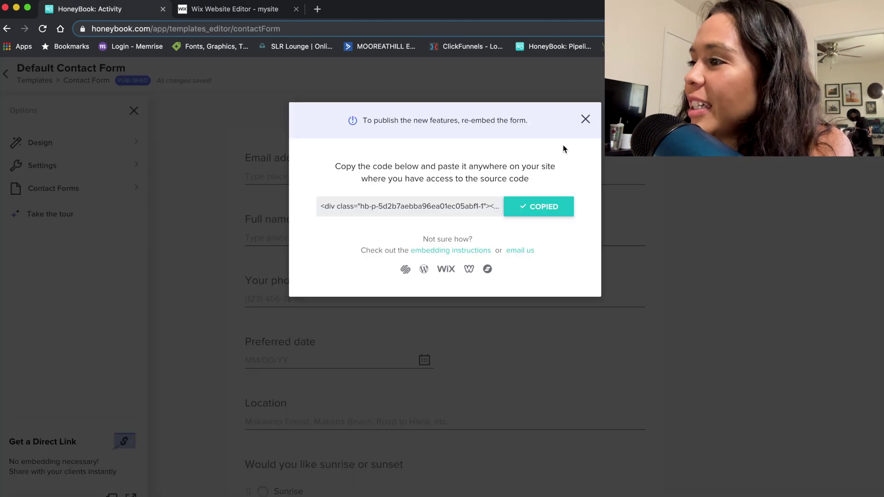
click(586, 120)
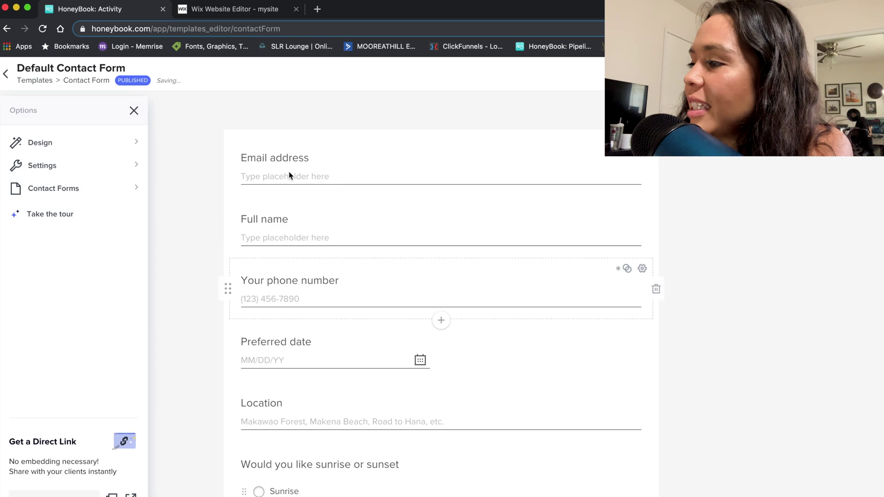
scroll(271, 356, down, 15)
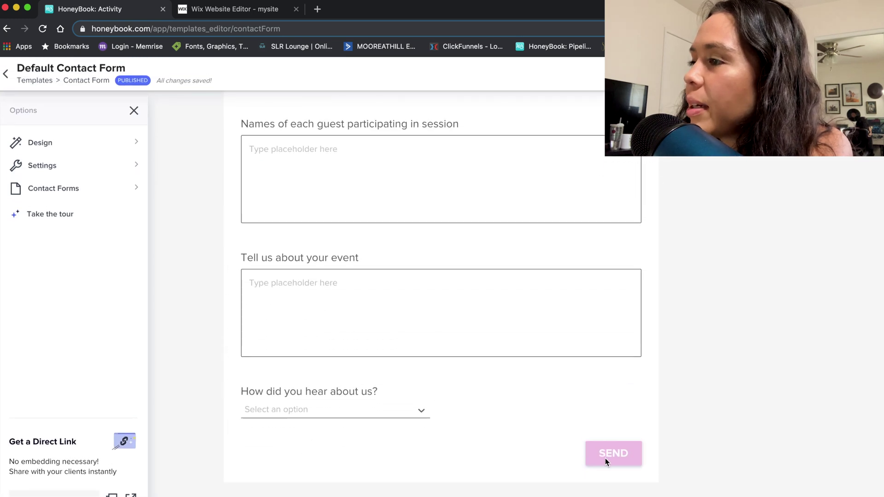
click(42, 167)
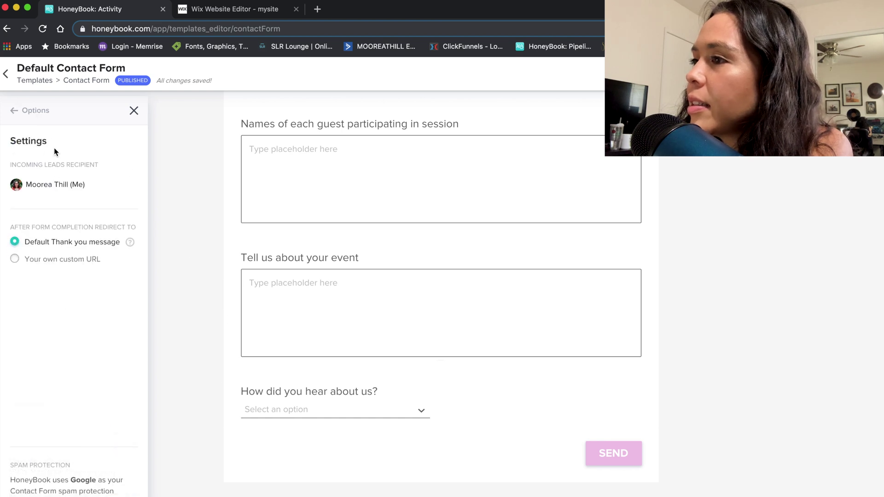
click(133, 111)
click(16, 168)
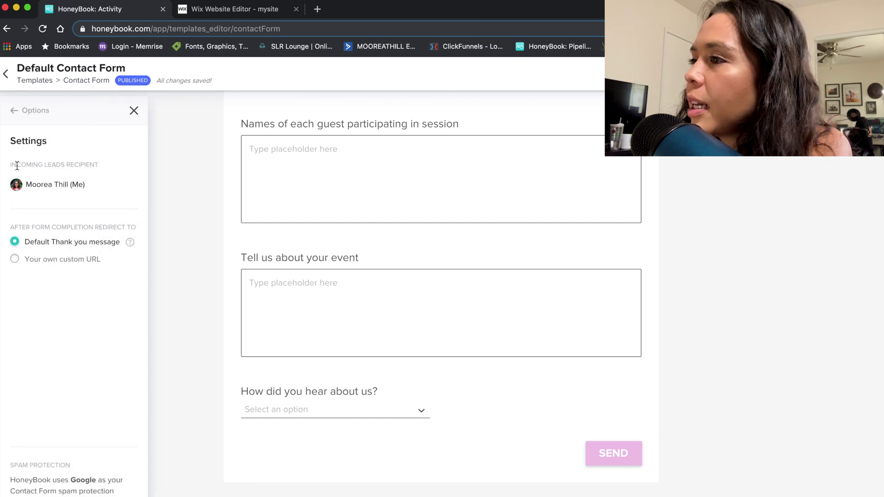
click(18, 117)
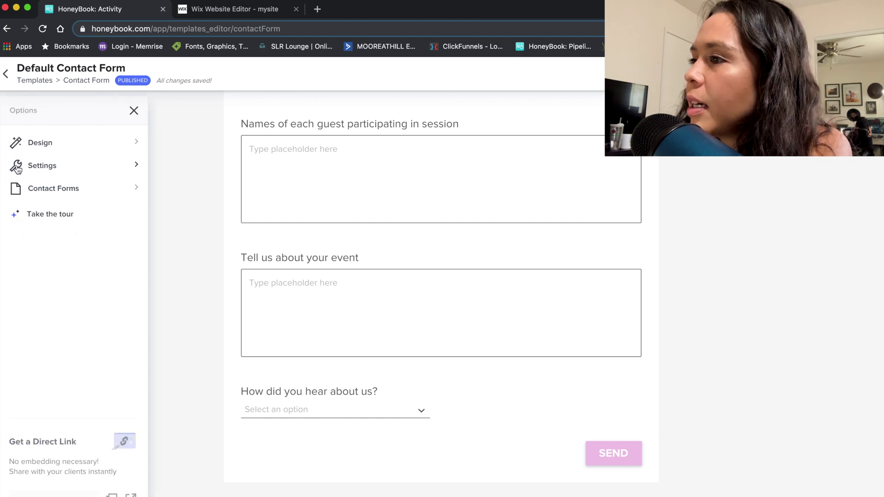
Set the Button color under Design > Colors to mustard #CCB72A.
click(43, 143)
click(63, 164)
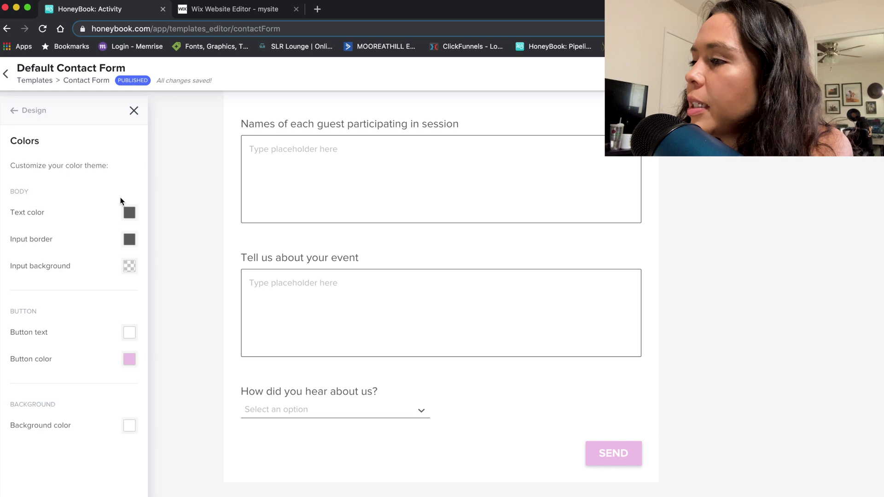
click(130, 359)
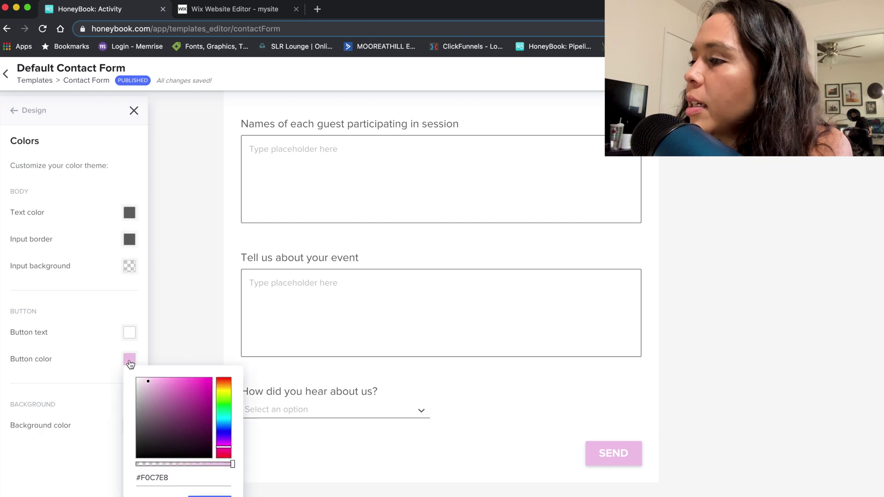
click(185, 382)
drag(185, 382, 197, 398)
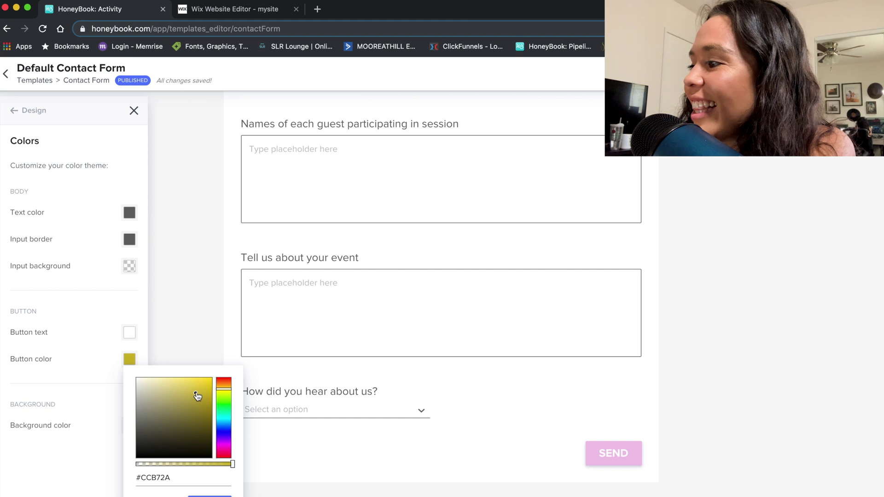
click(207, 495)
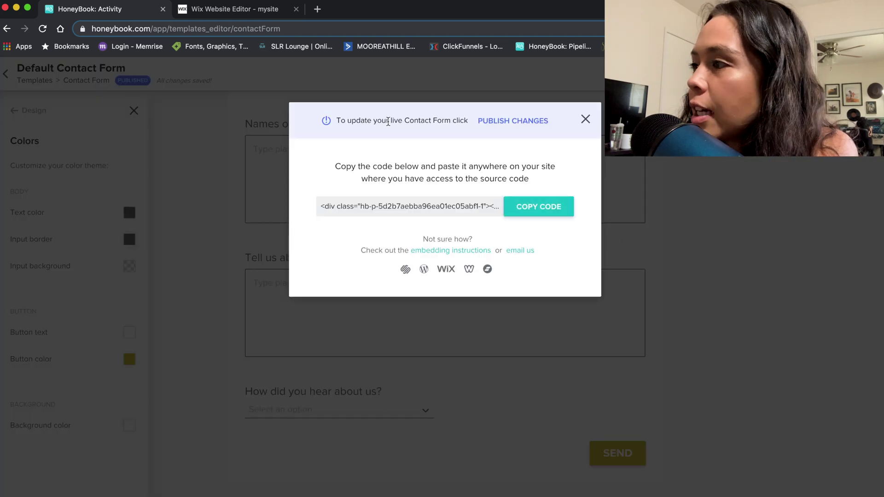
Publish the button colour change to the live Contact Form from the embed dialog.
drag(337, 120, 478, 125)
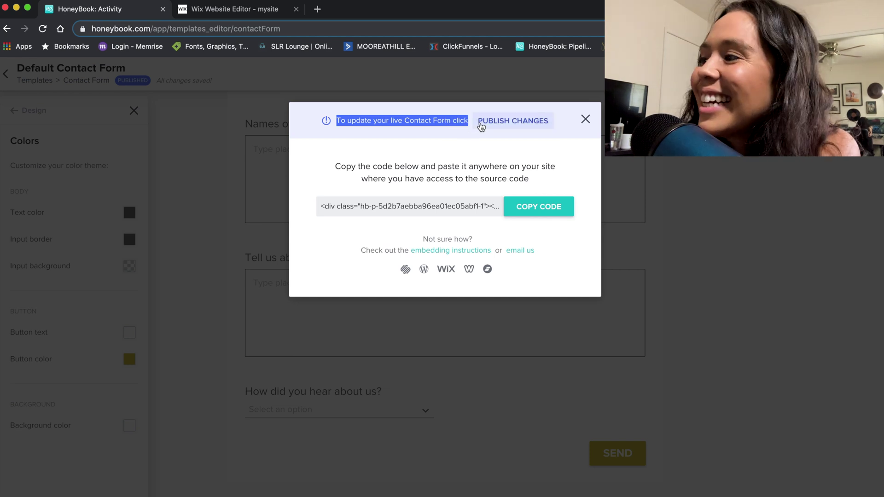
click(523, 121)
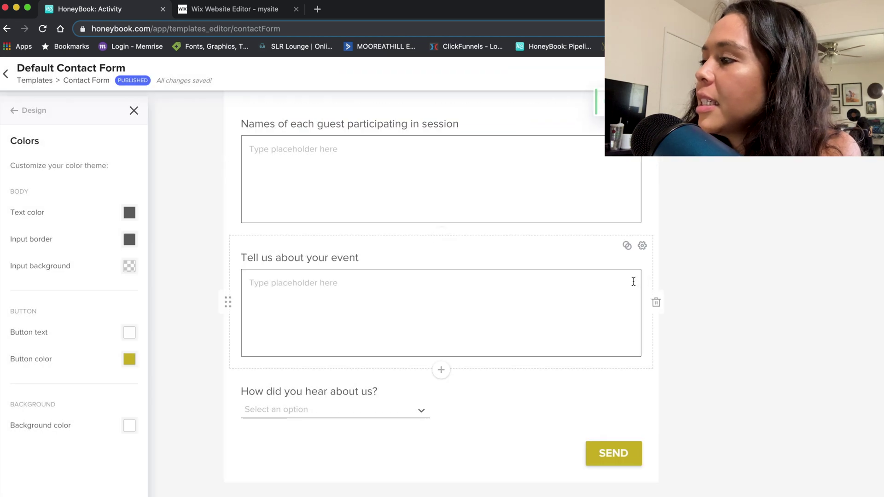
Save the Wix page with Cmd+S, publish it live, and close the confirmation.
click(246, 15)
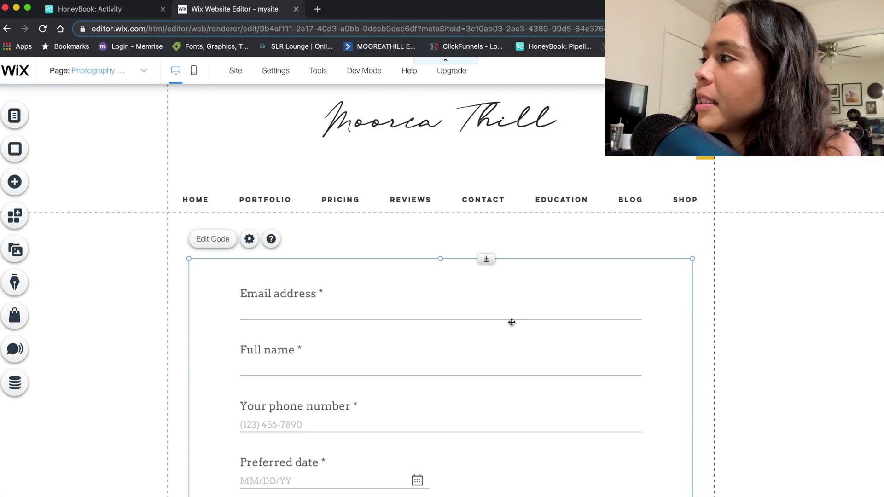
scroll(511, 322, down, 10)
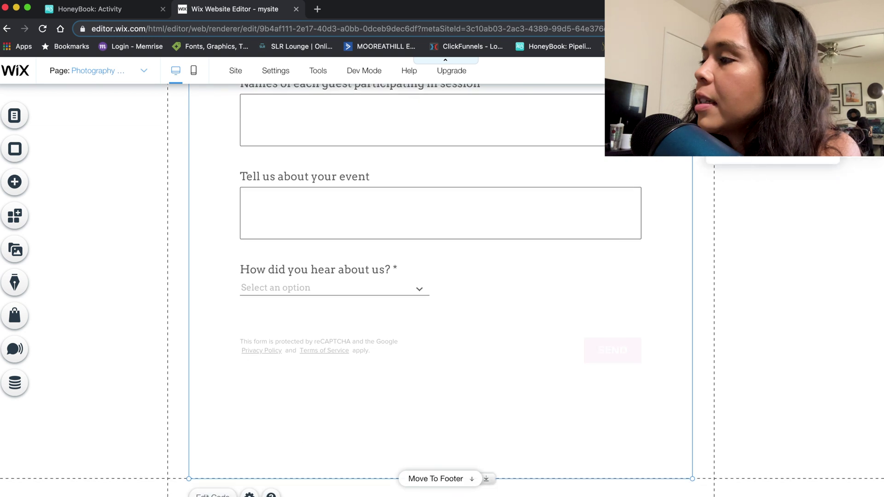
key(super+s)
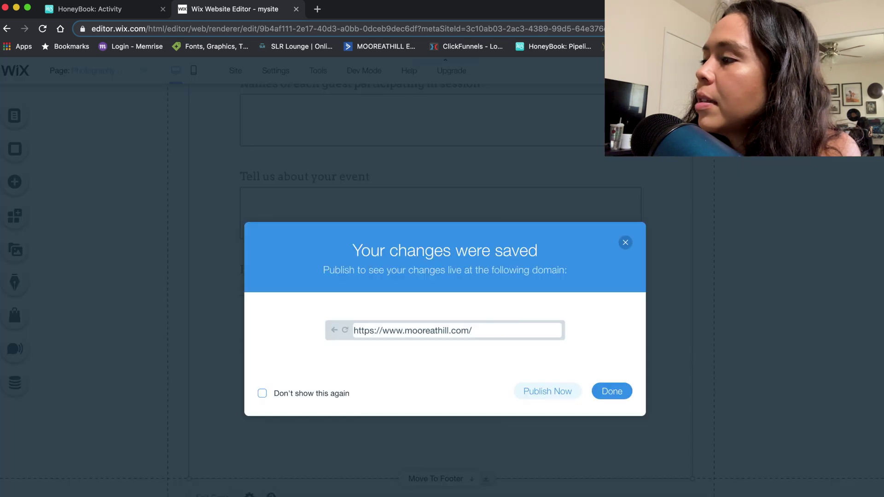
click(612, 391)
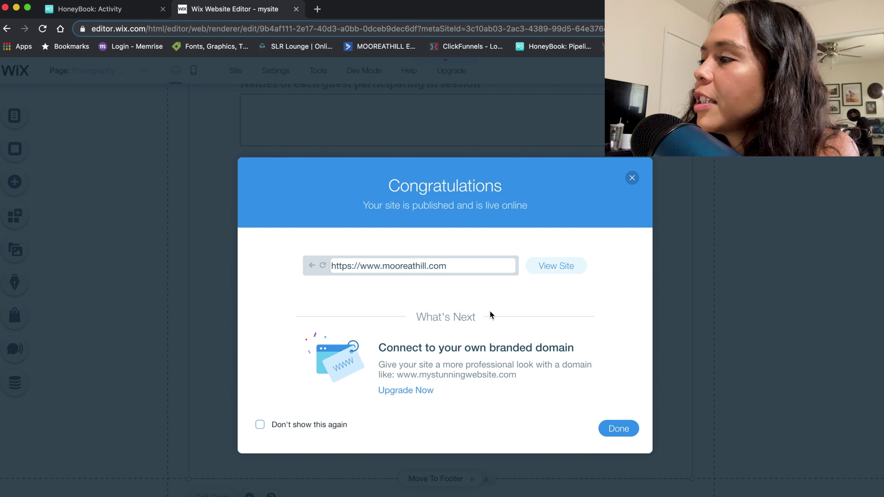
click(636, 432)
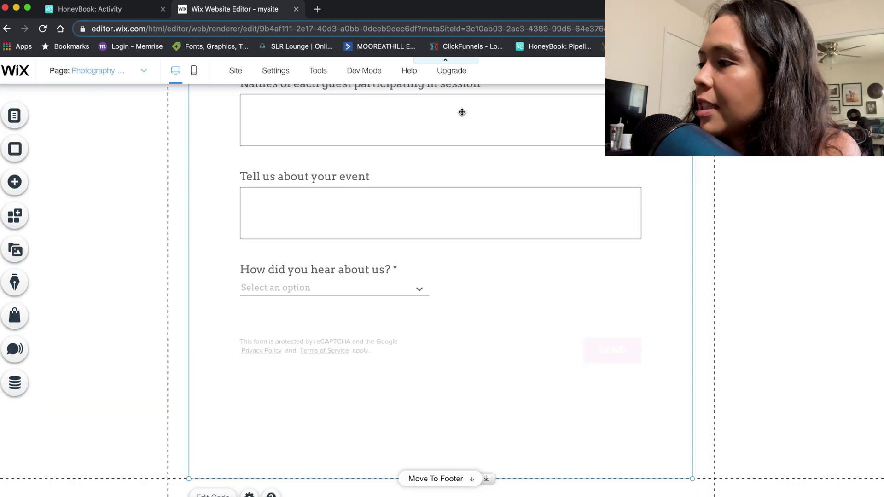
Search Google for mooreathill.com, open the site, and dismiss its WELCOME popup.
click(318, 10)
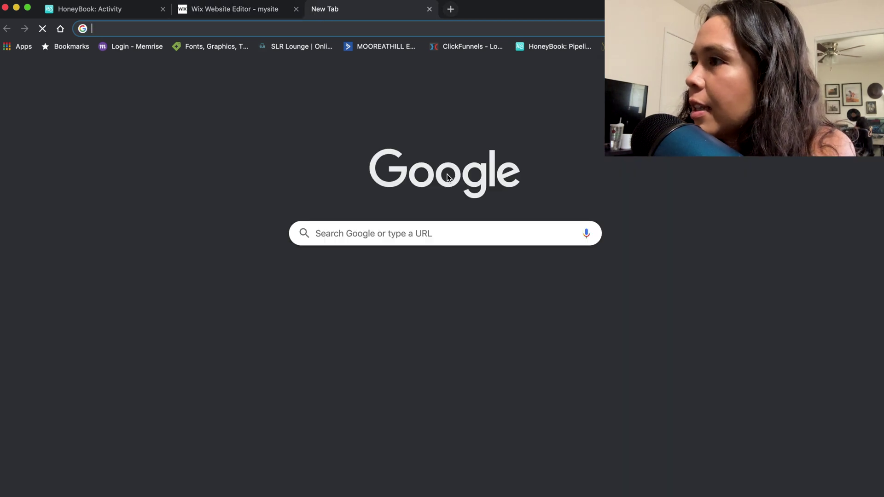
text(mooreathill)
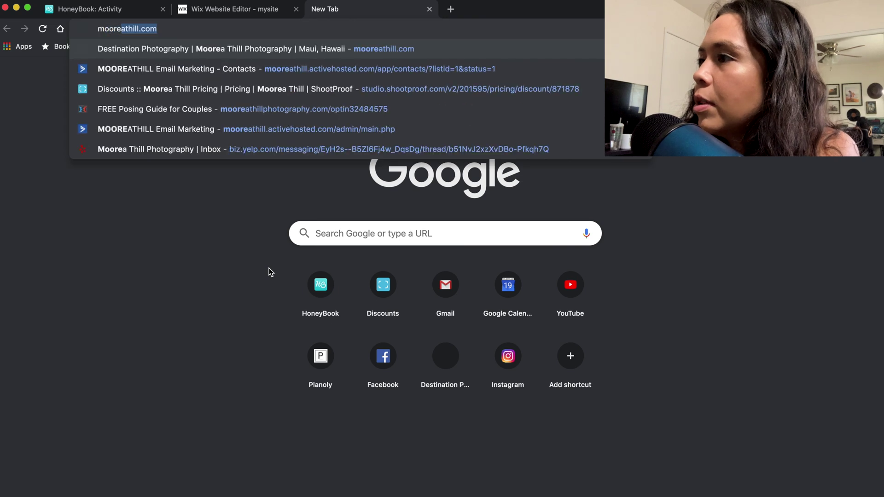
text(.c om)
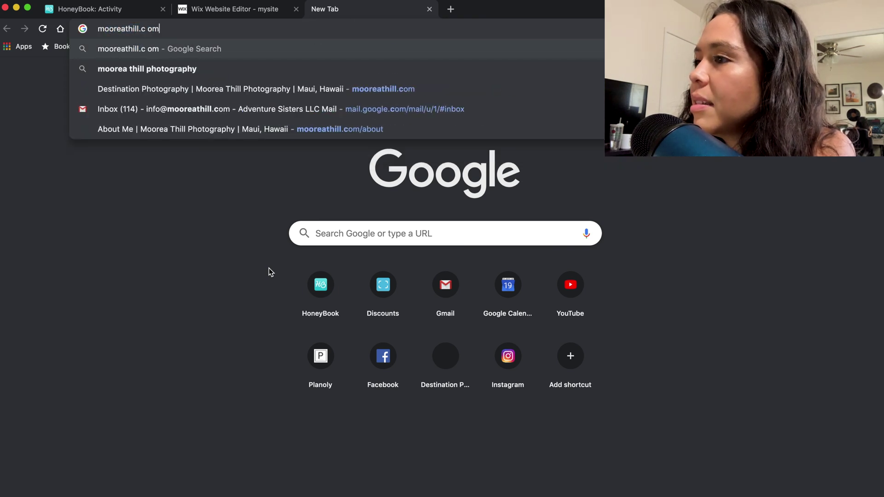
key(Return)
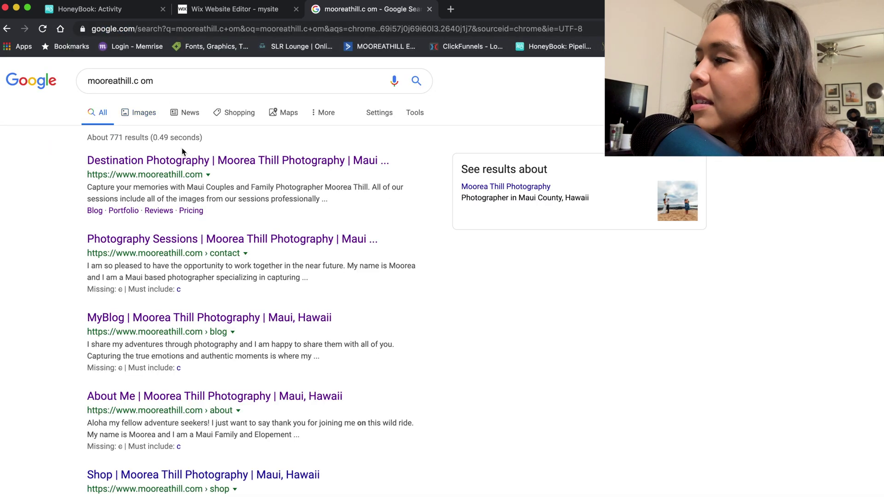
click(185, 168)
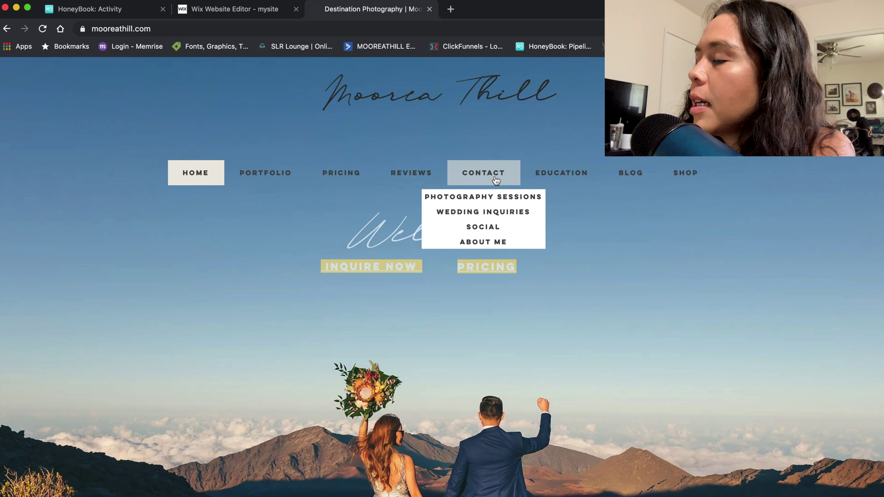
mouse_move(488, 174)
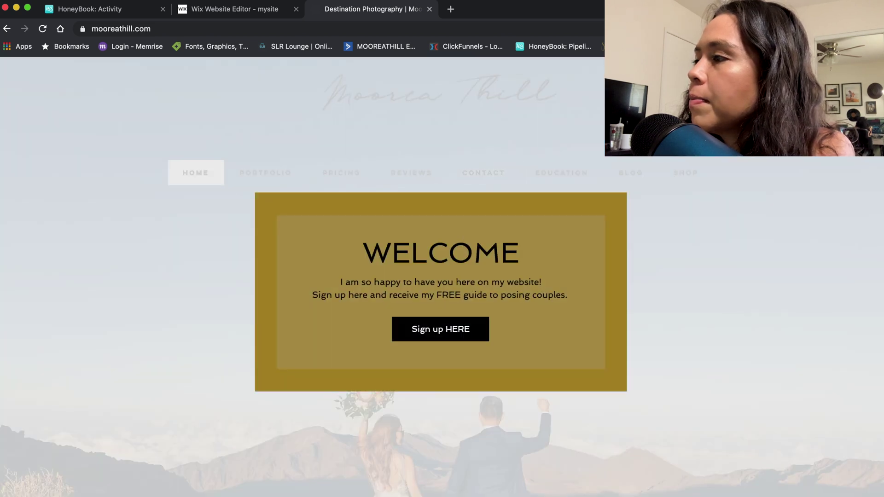
click(481, 182)
mouse_move(483, 177)
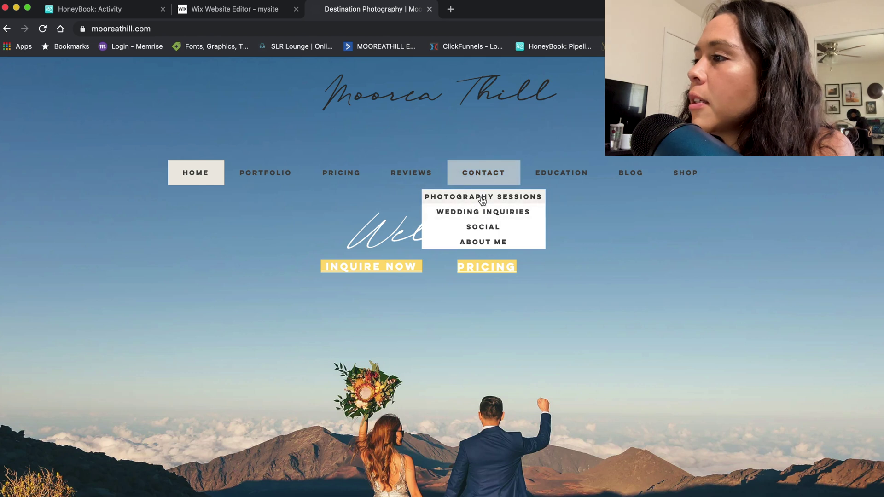
Review the live Photography Sessions form down to its pale SEND button, then return to Wix.
click(482, 198)
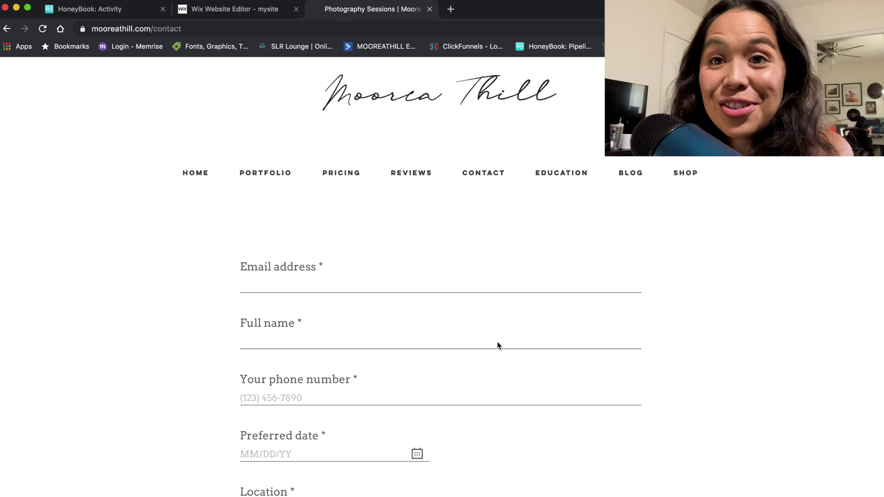
scroll(497, 345, down, 15)
scroll(497, 346, down, 2)
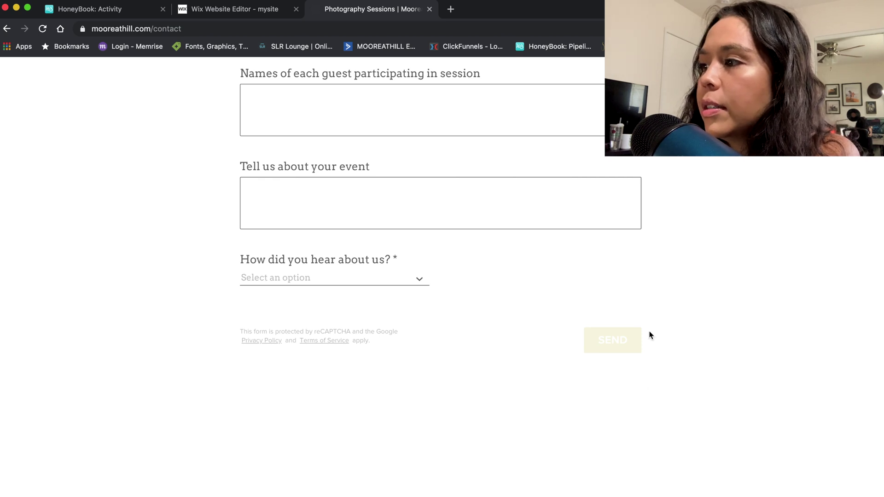
click(492, 181)
scroll(419, 190, up, 10)
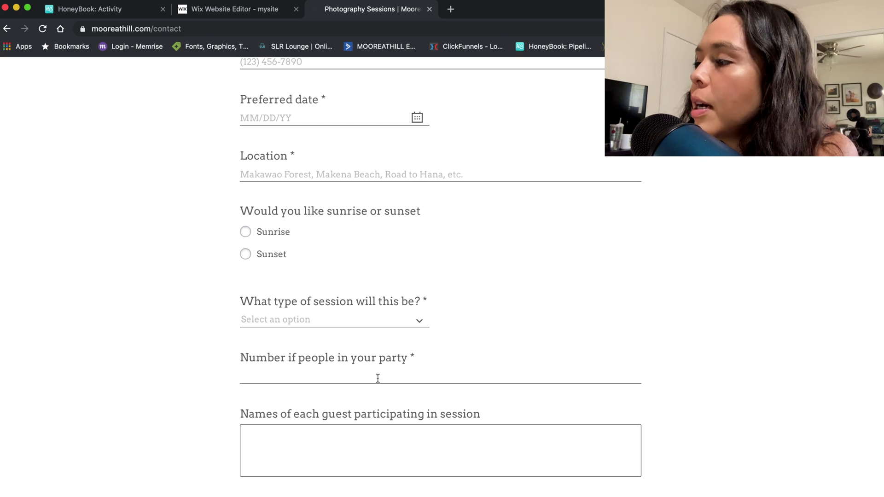
scroll(375, 364, down, 5)
scroll(375, 323, up, 7)
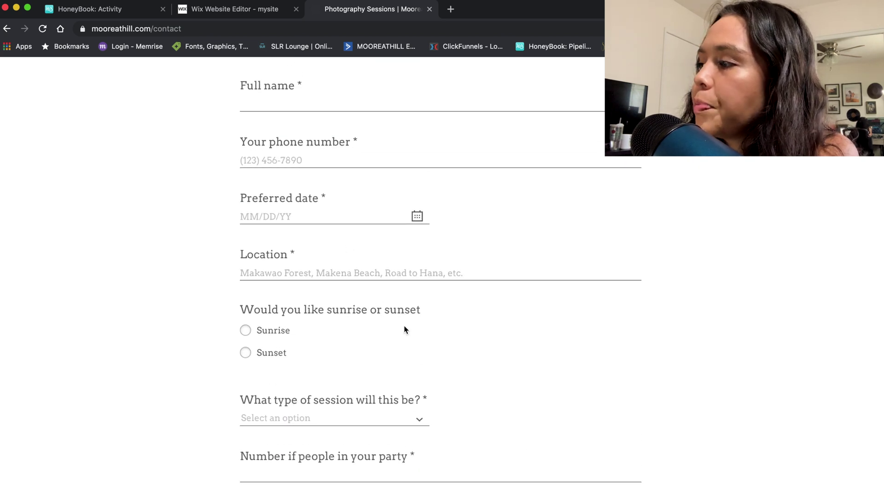
scroll(460, 391, down, 3)
scroll(527, 449, down, 7)
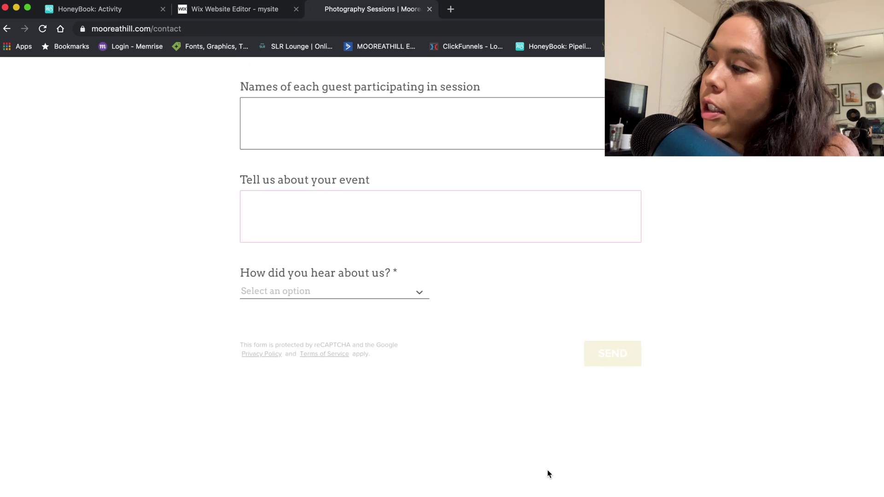
drag(675, 393, 661, 172)
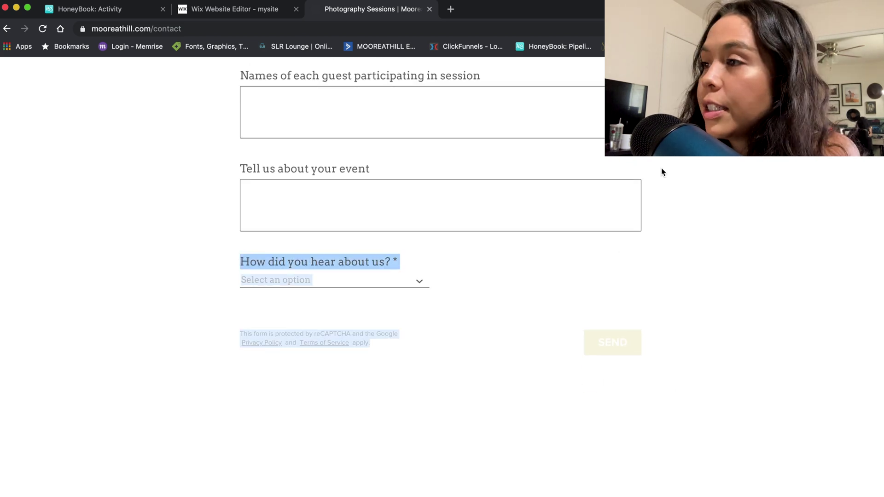
click(230, 9)
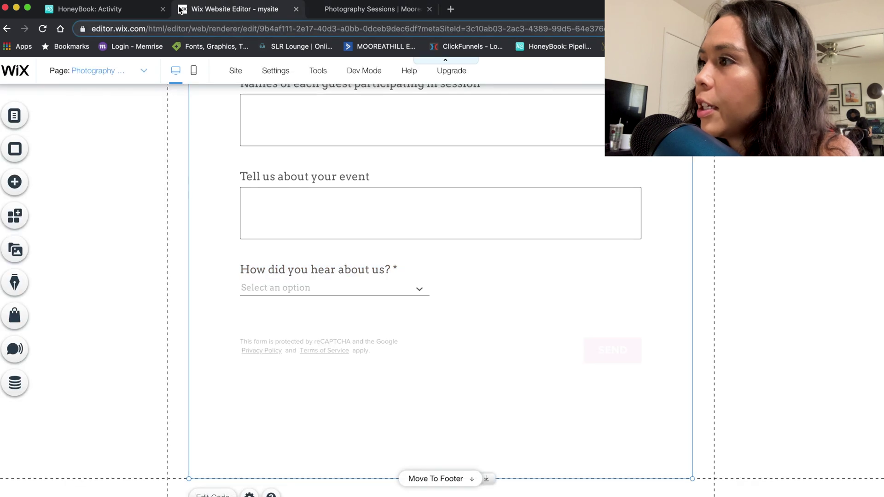
Compare the HoneyBook form, live Photography Sessions page and Wix editor, ending on the mustard SEND button settings.
click(128, 10)
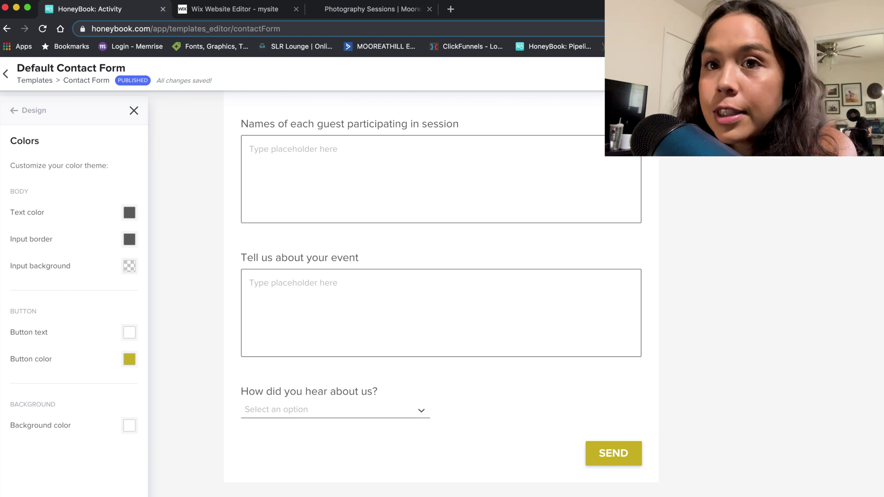
click(350, 10)
click(249, 10)
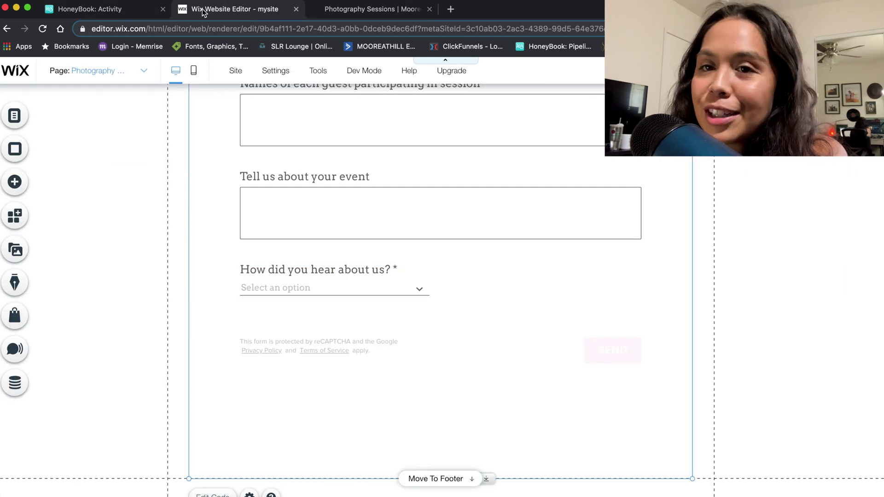
click(119, 14)
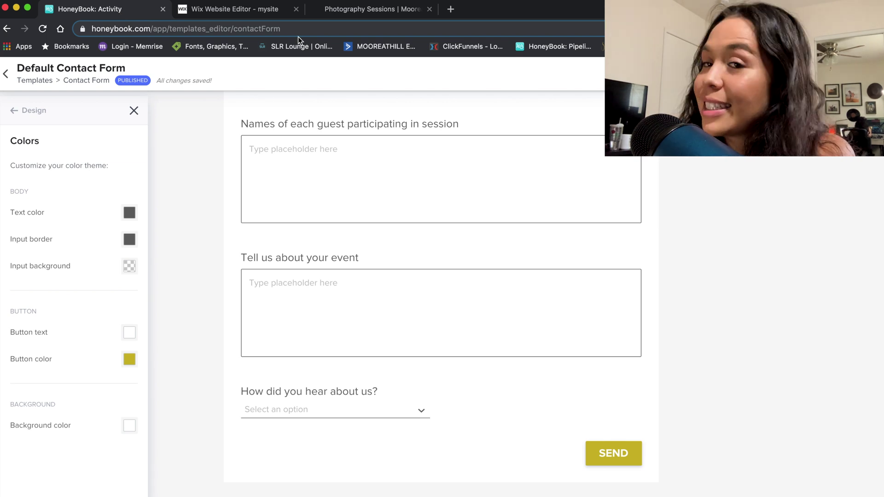
click(353, 10)
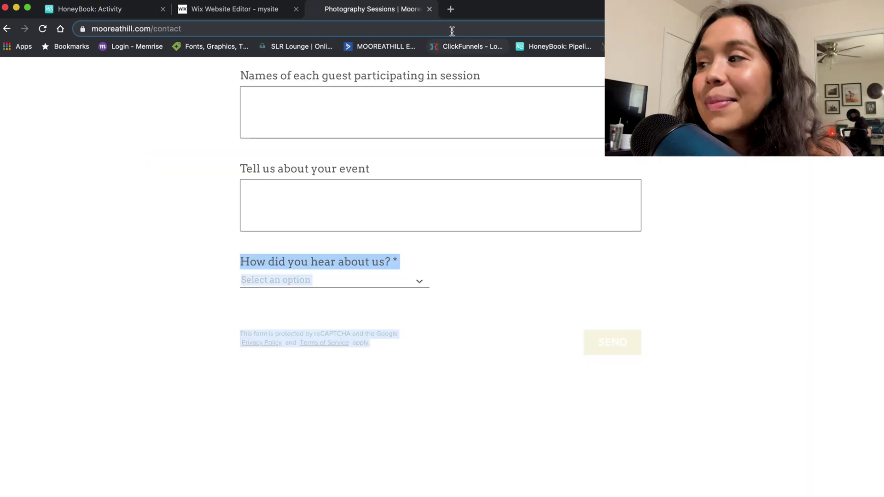